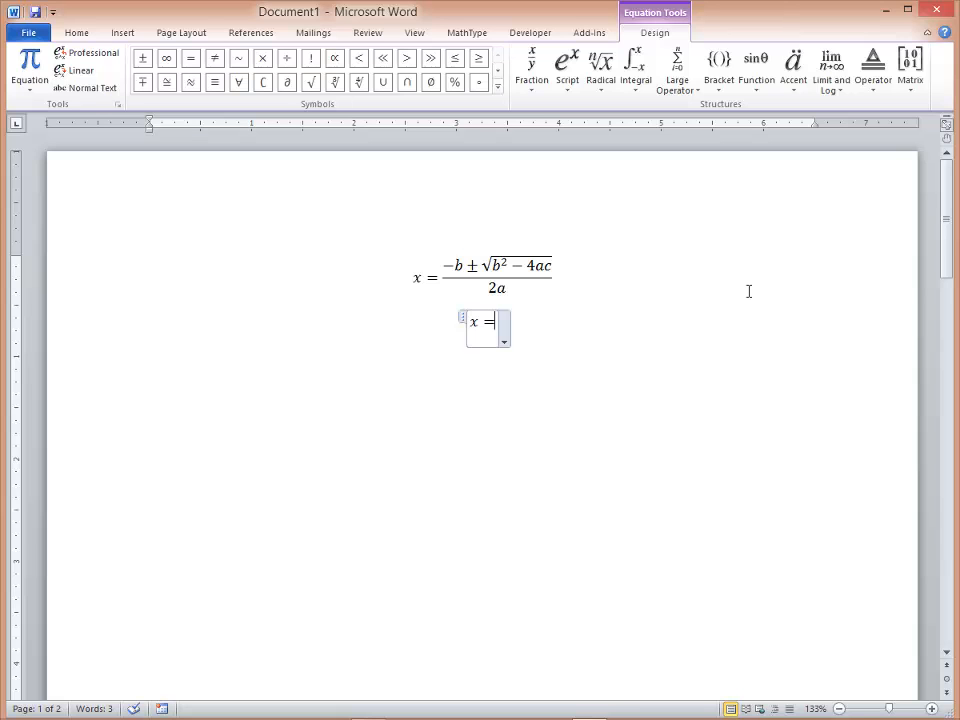
- Enter the parenthesised numerator (−b ± √(b² − 4ac)) after "x =" in the second equation
{"action": "type", "text": "("}
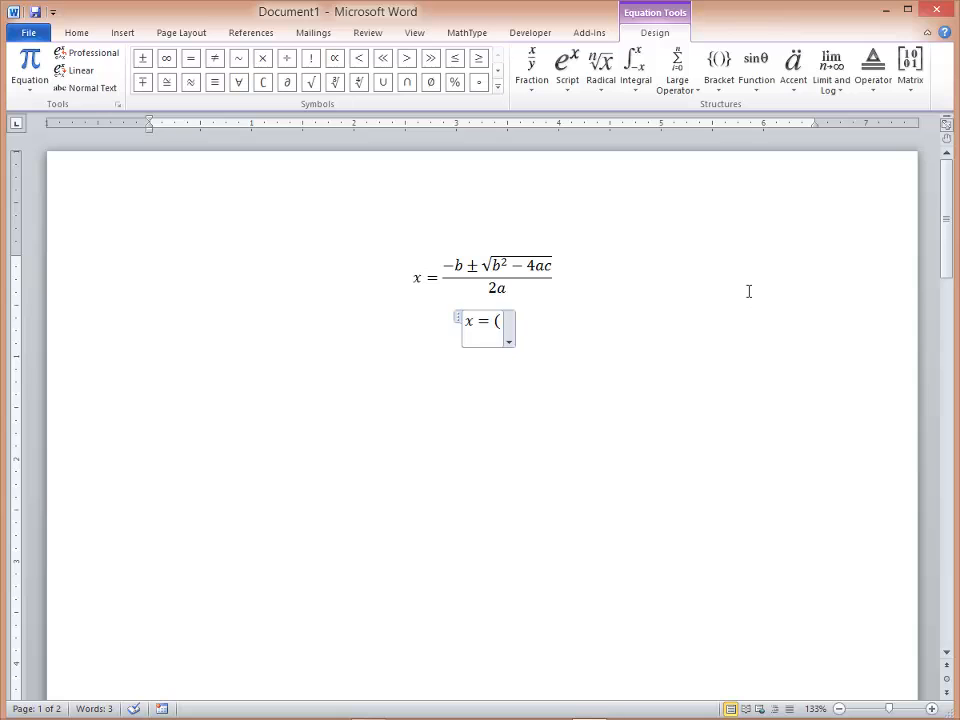
{"action": "type", "text": "-b"}
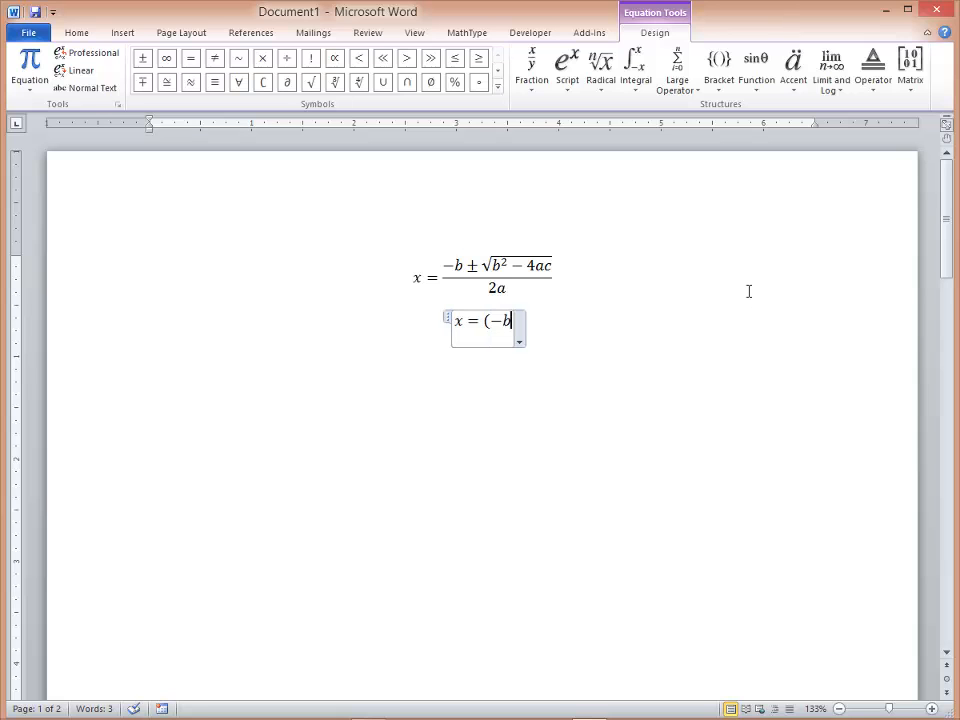
{"action": "type", "text": "\\pm"}
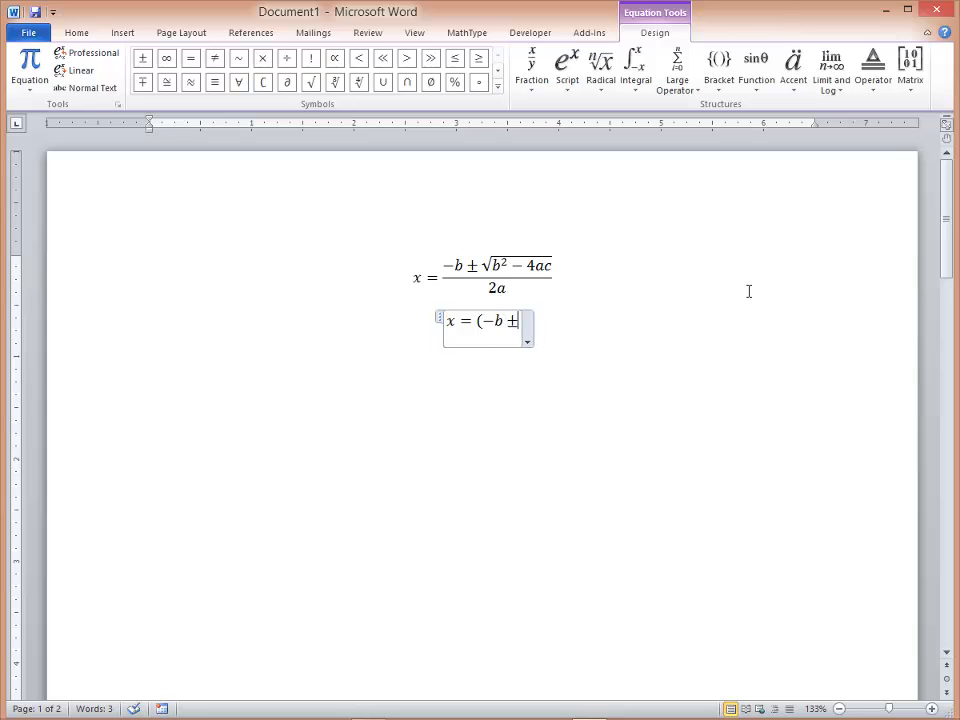
{"action": "type", "text": " \\sqrt("}
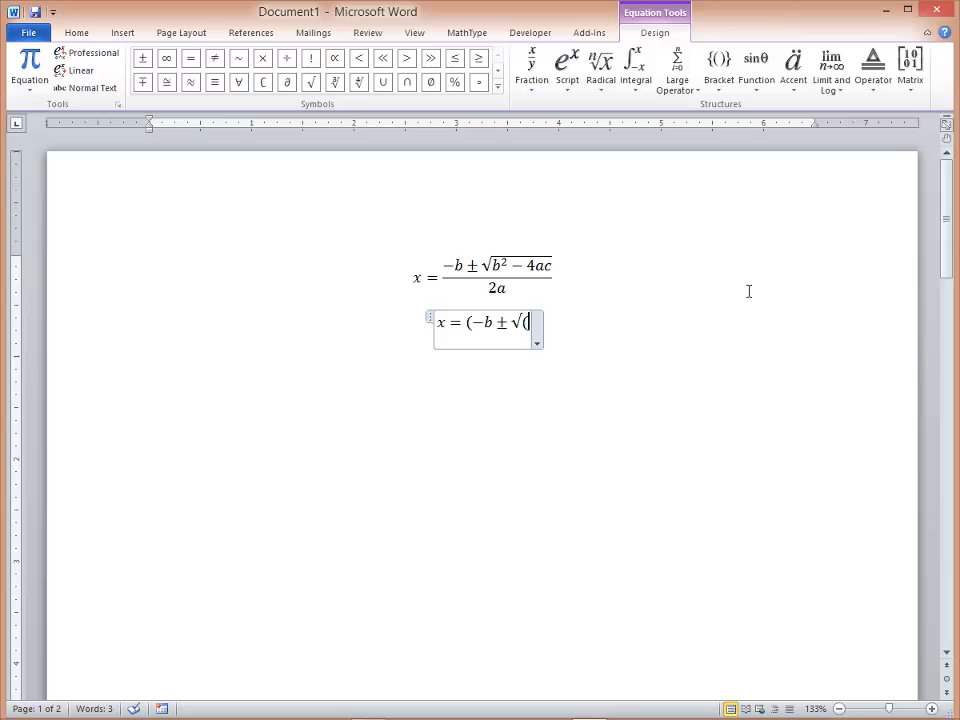
{"action": "type", "text": "b^2"}
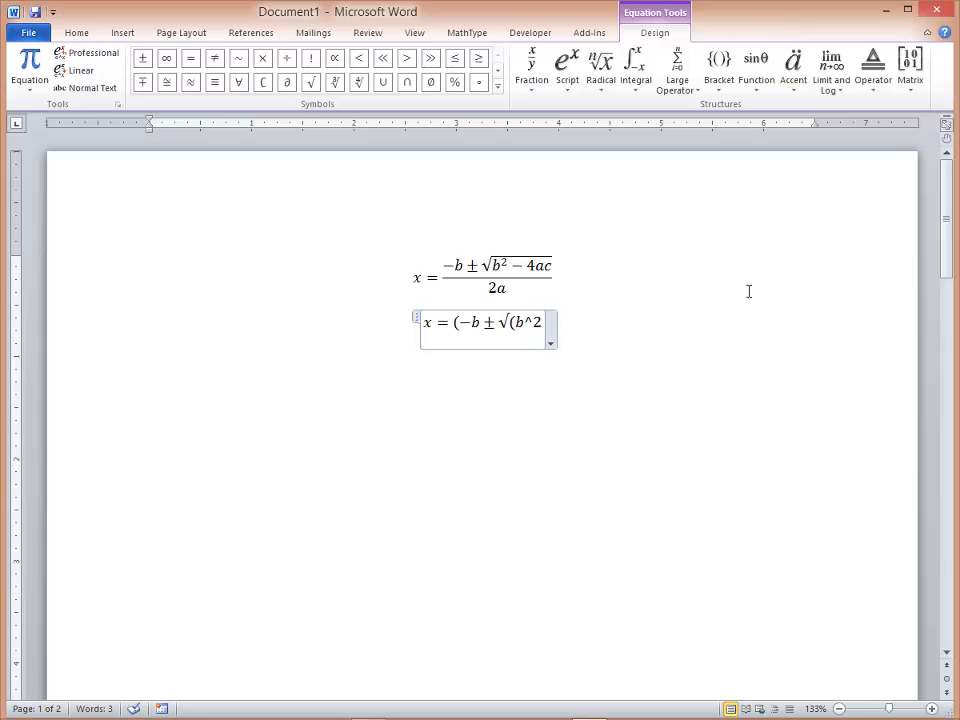
{"action": "type", "text": " -"}
{"action": "type", "text": "4ac"}
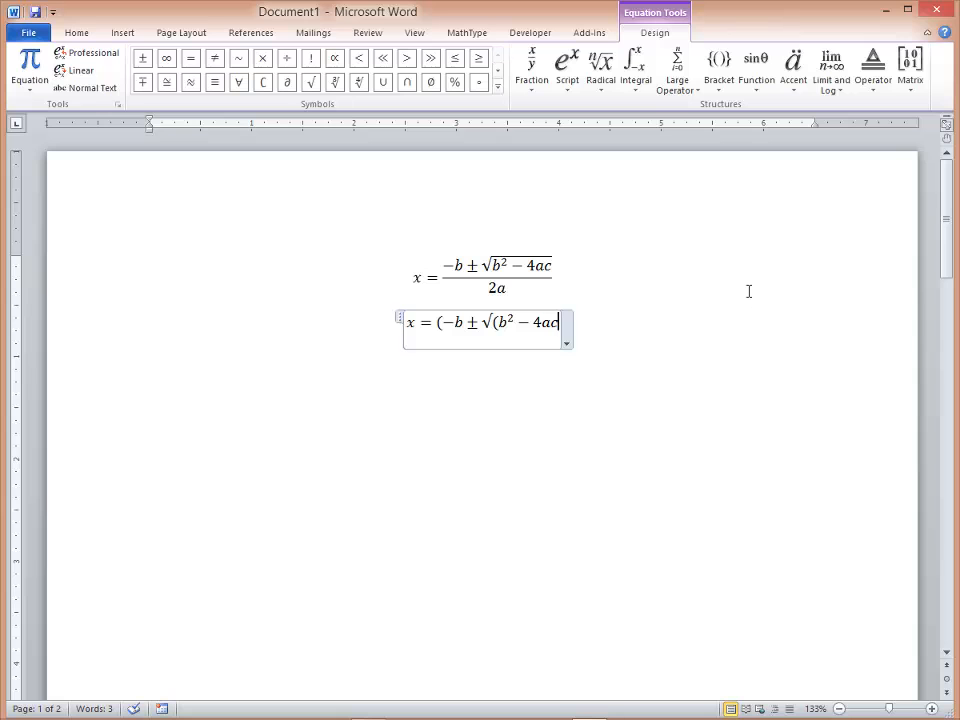
{"action": "type", "text": ")"}
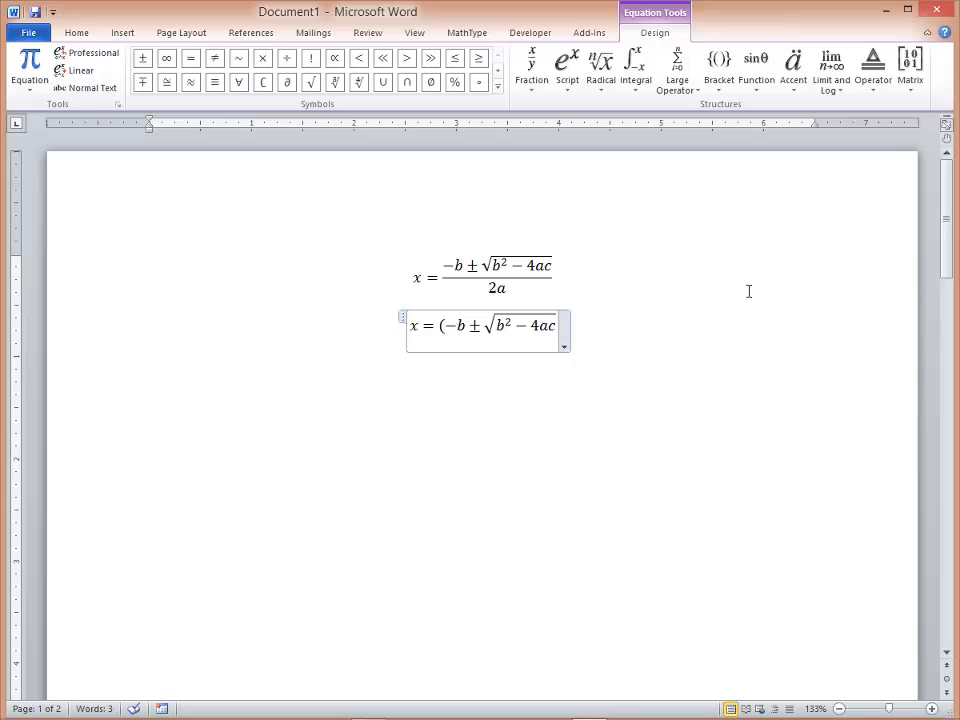
{"action": "type", "text": ")"}
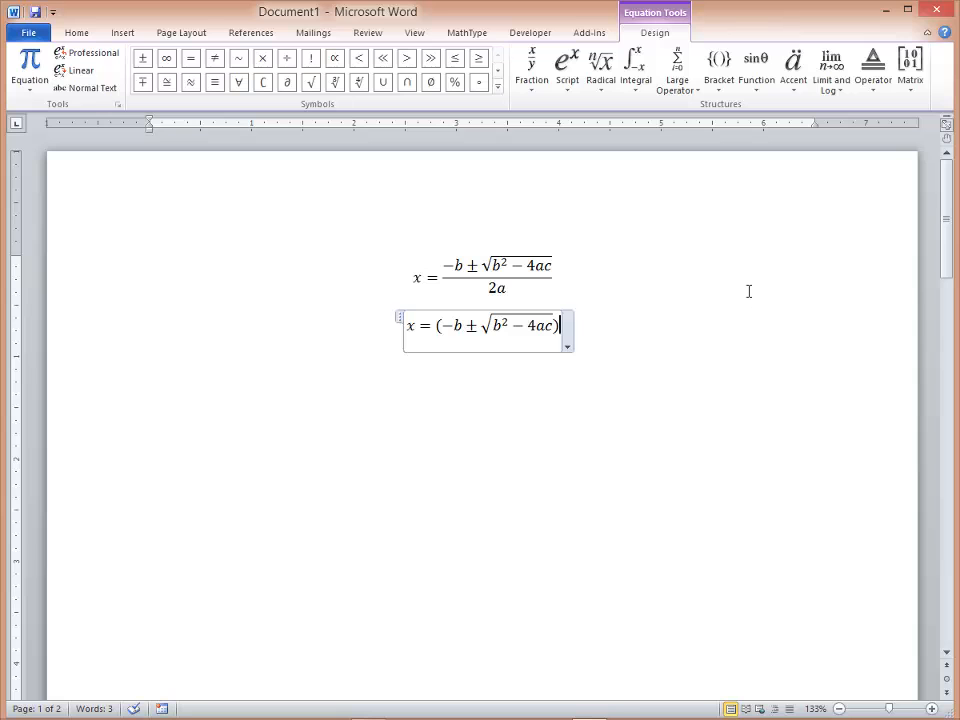
- Divide the parenthesised numerator by (2a) and build the expression up into a stacked fraction
{"action": "type", "text": "/"}
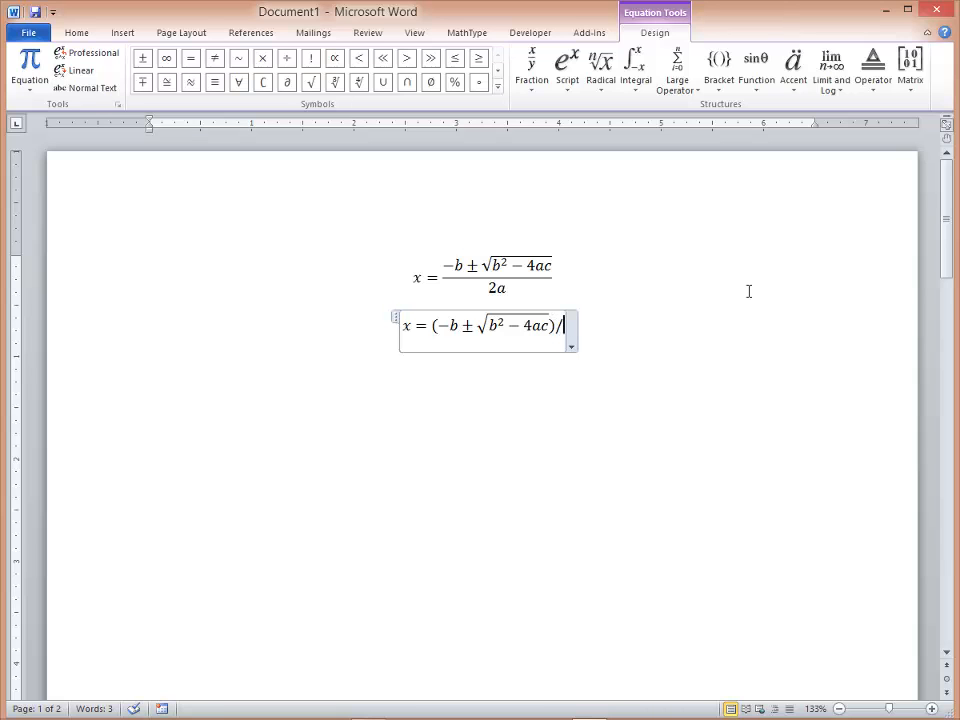
{"action": "type", "text": "("}
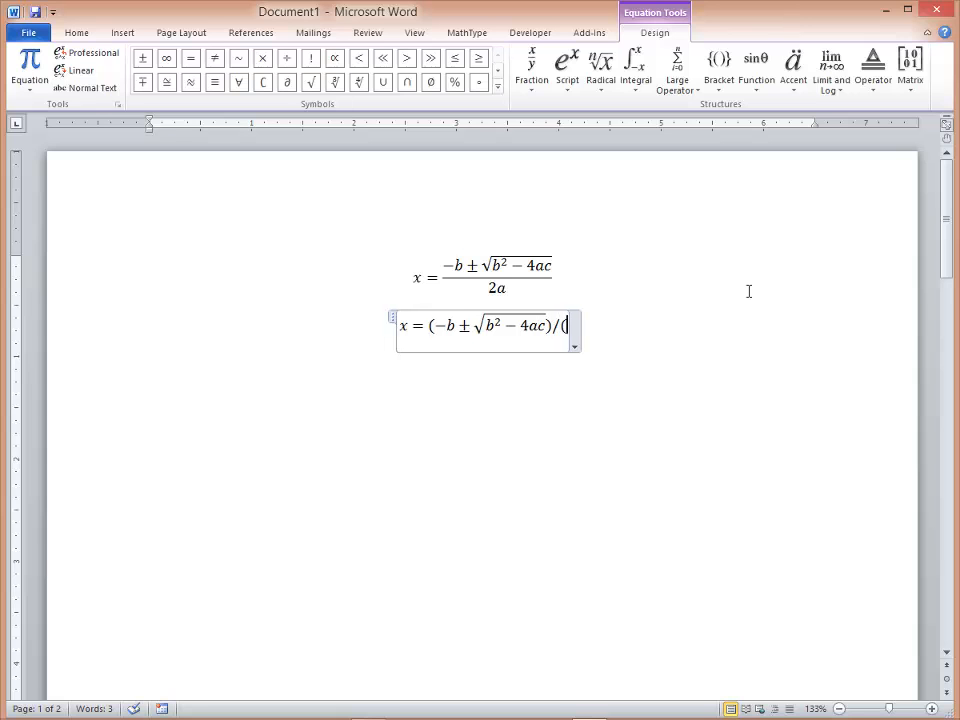
{"action": "type", "text": "2a)"}
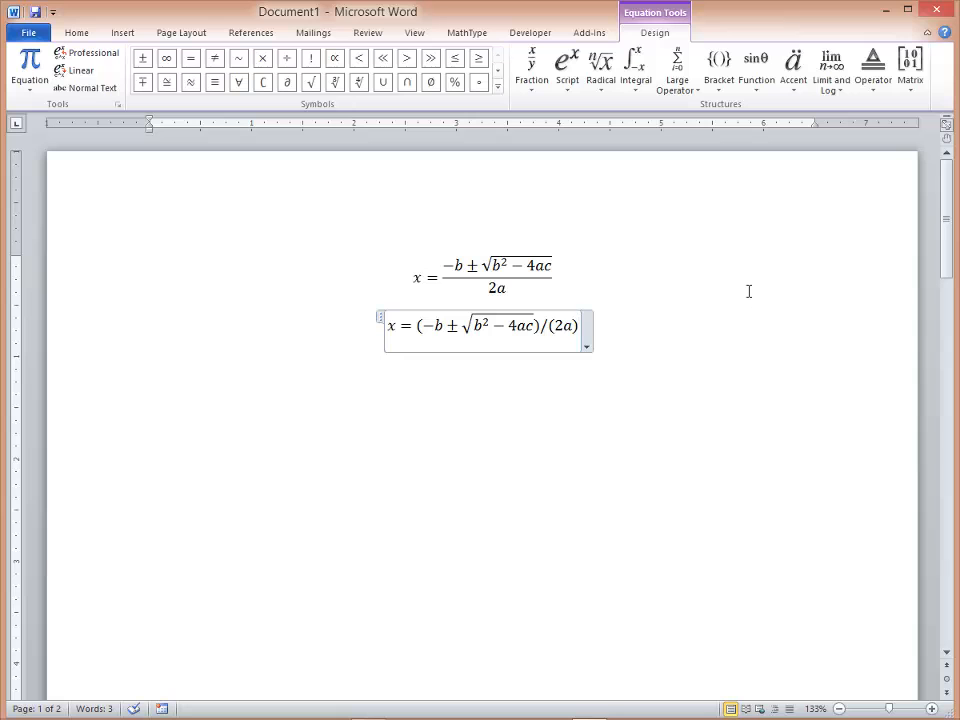
{"action": "key", "text": "space"}
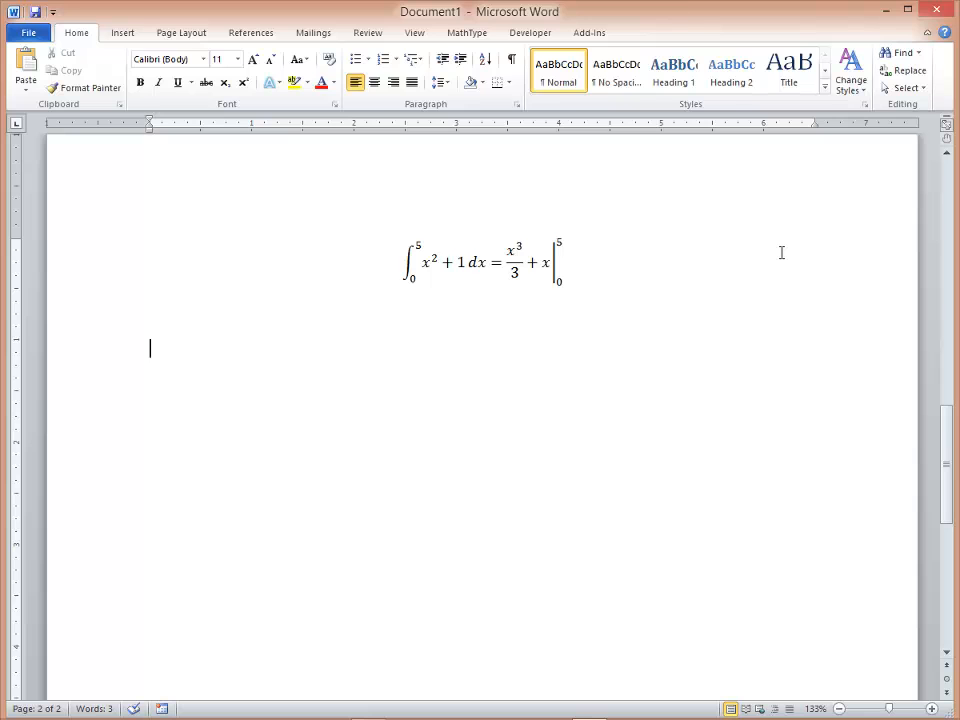
- Insert a new equation below the existing integral and enter the integral from 0 to 5 of x² + 1 dx
{"action": "key", "text": "alt+equal"}
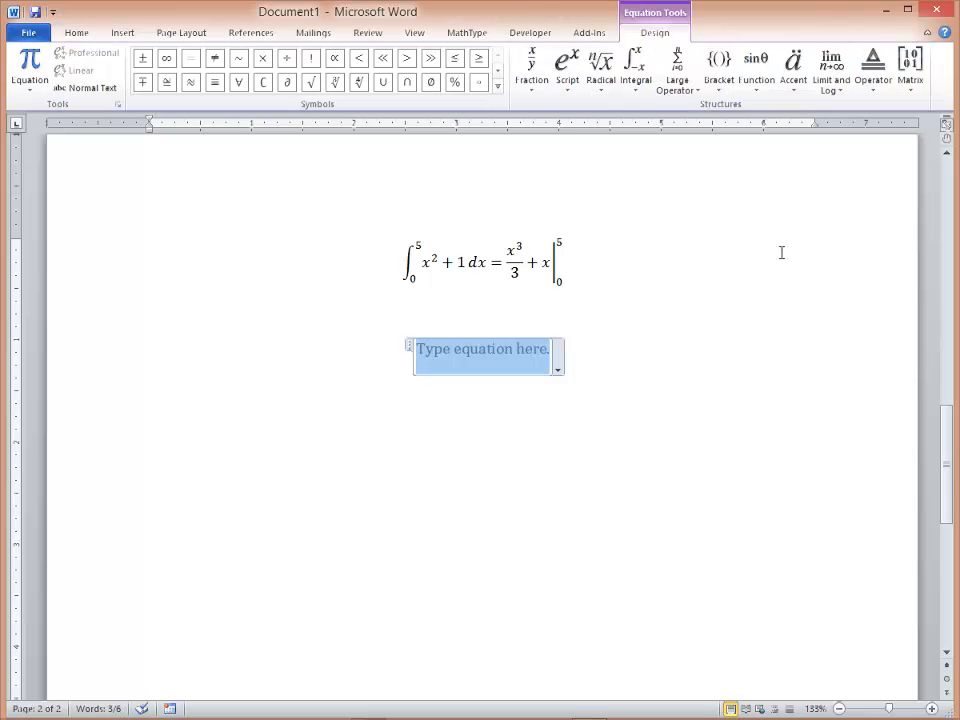
{"action": "type", "text": "\\int"}
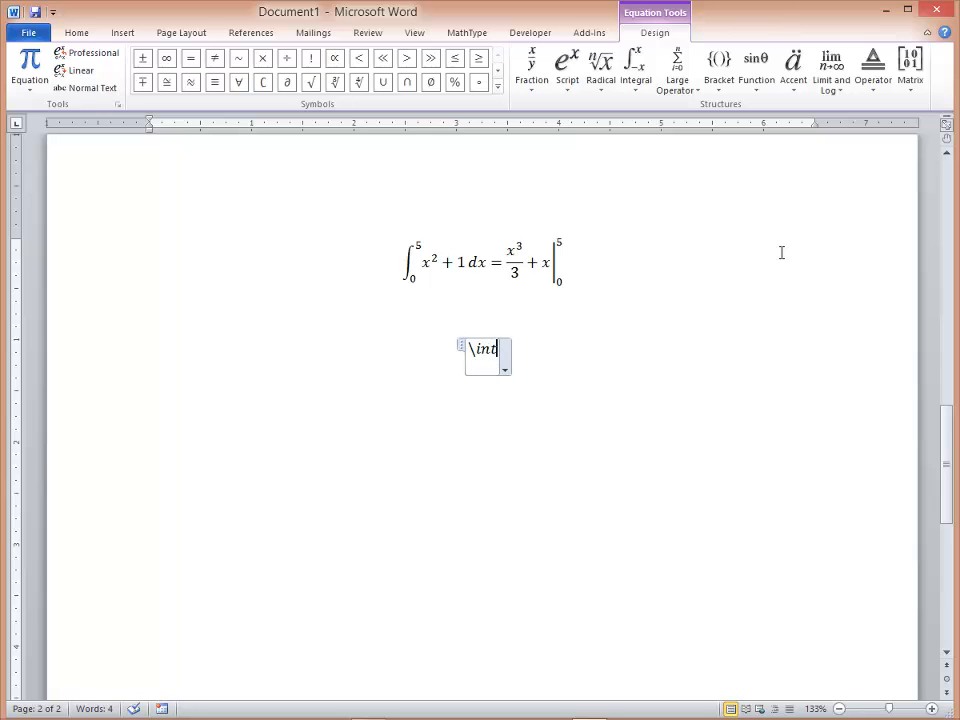
{"action": "type", "text": " _0"}
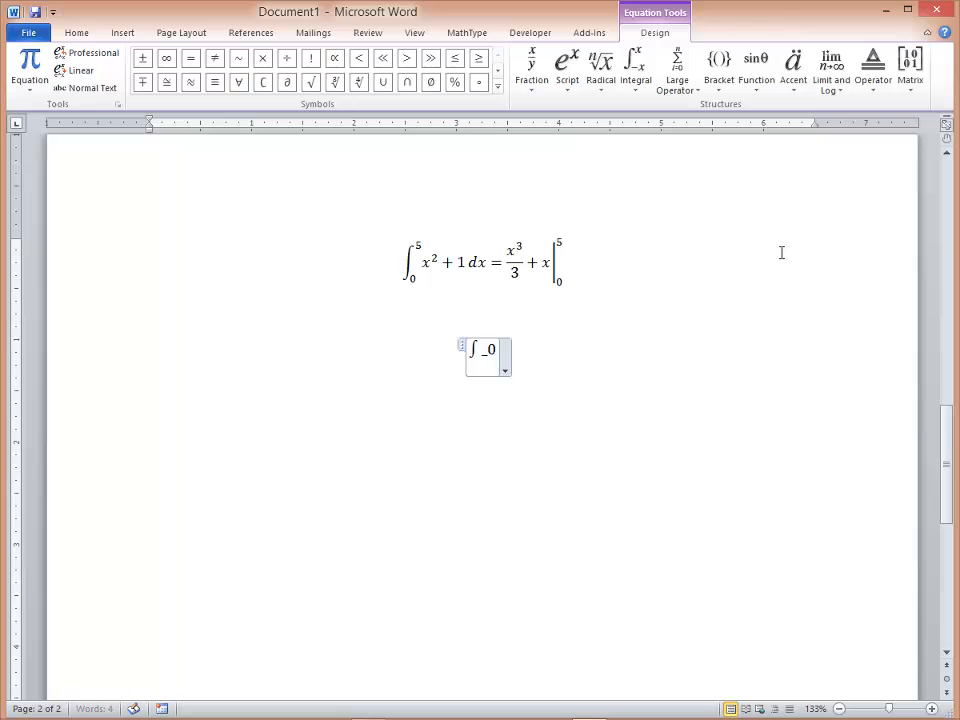
{"action": "type", "text": "^5"}
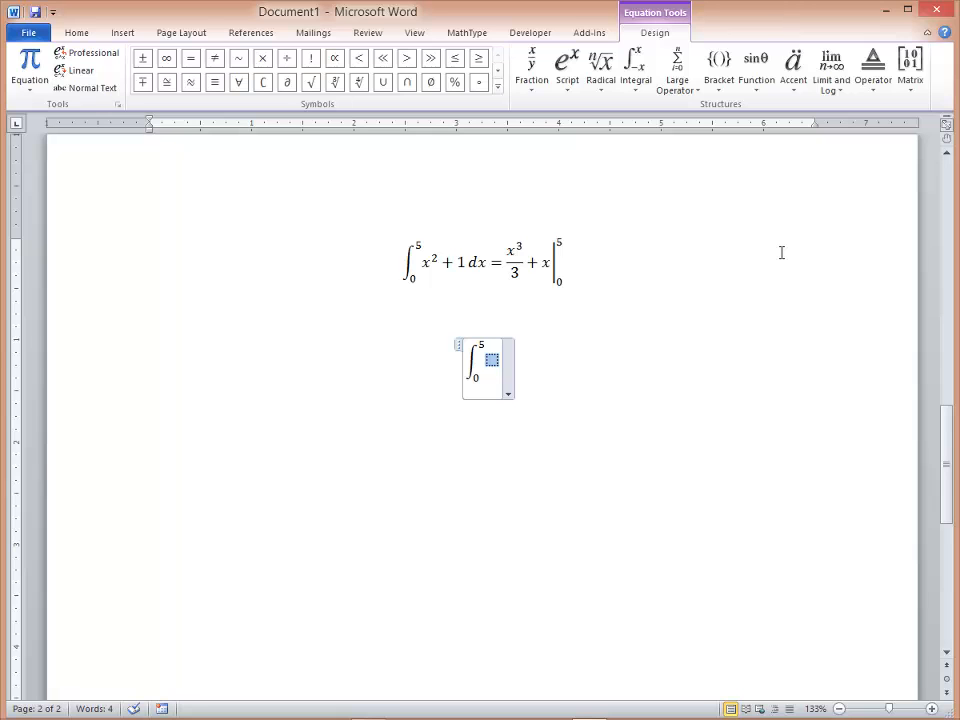
{"action": "type", "text": " x^2"}
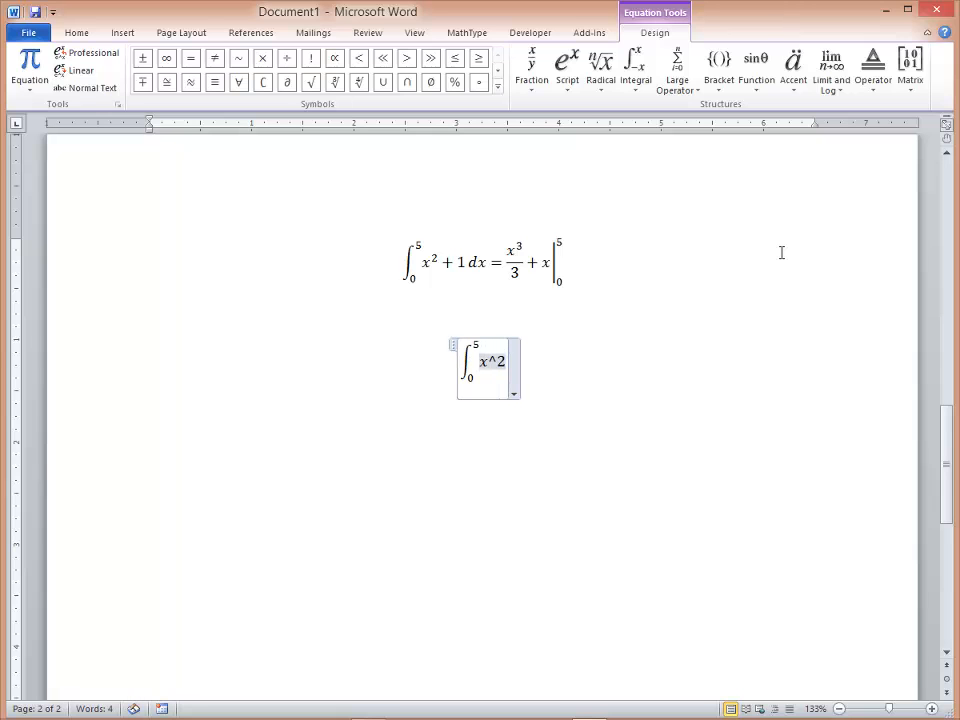
{"action": "type", "text": "+1"}
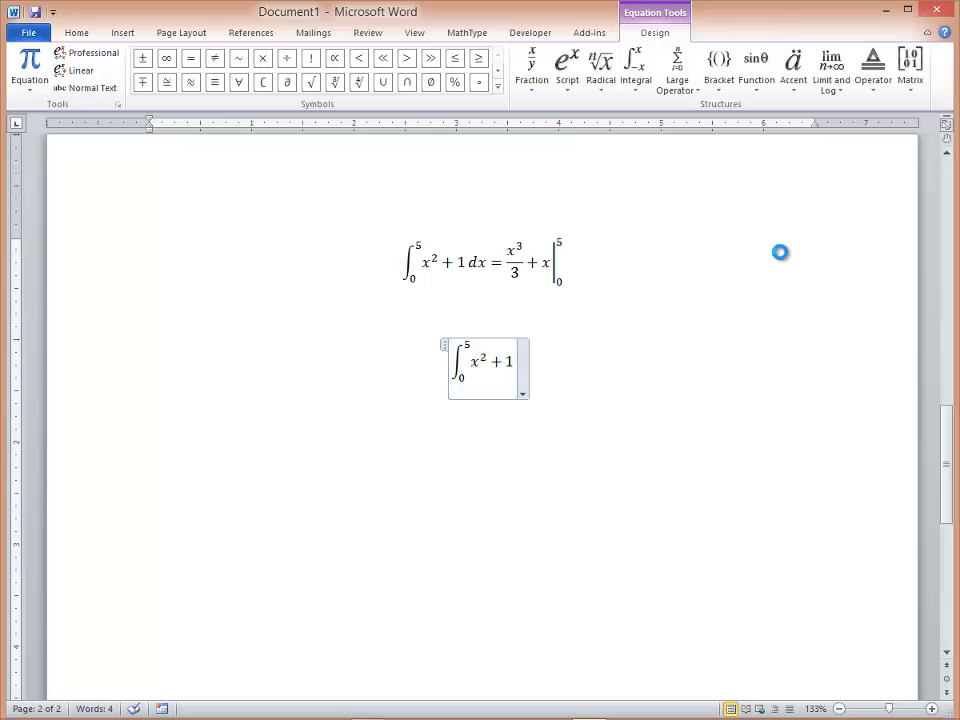
{"action": "type", "text": "dx"}
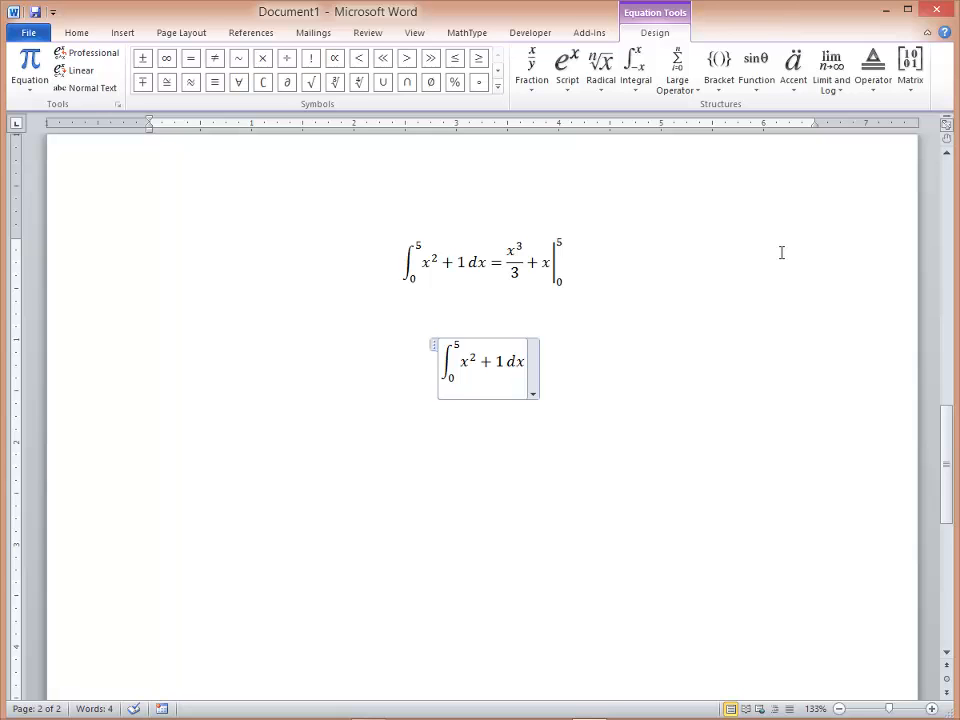
- Add an equals sign, an opening \left delimiter and the antiderivative x³/3 + x to the new integral equation
{"action": "type", "text": "="}
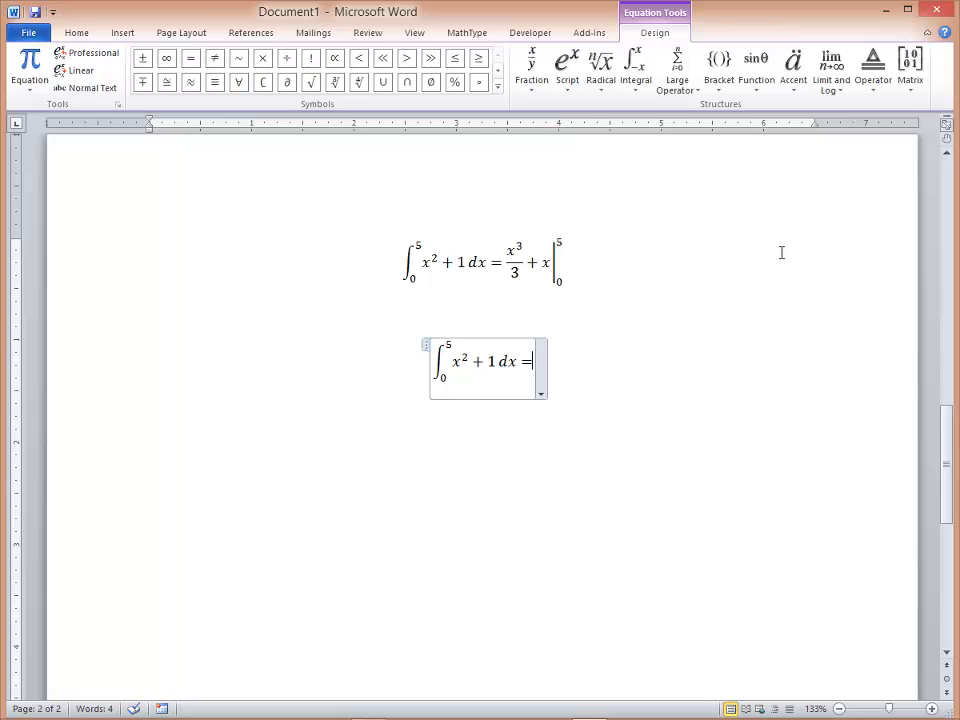
{"action": "type", "text": "\\"}
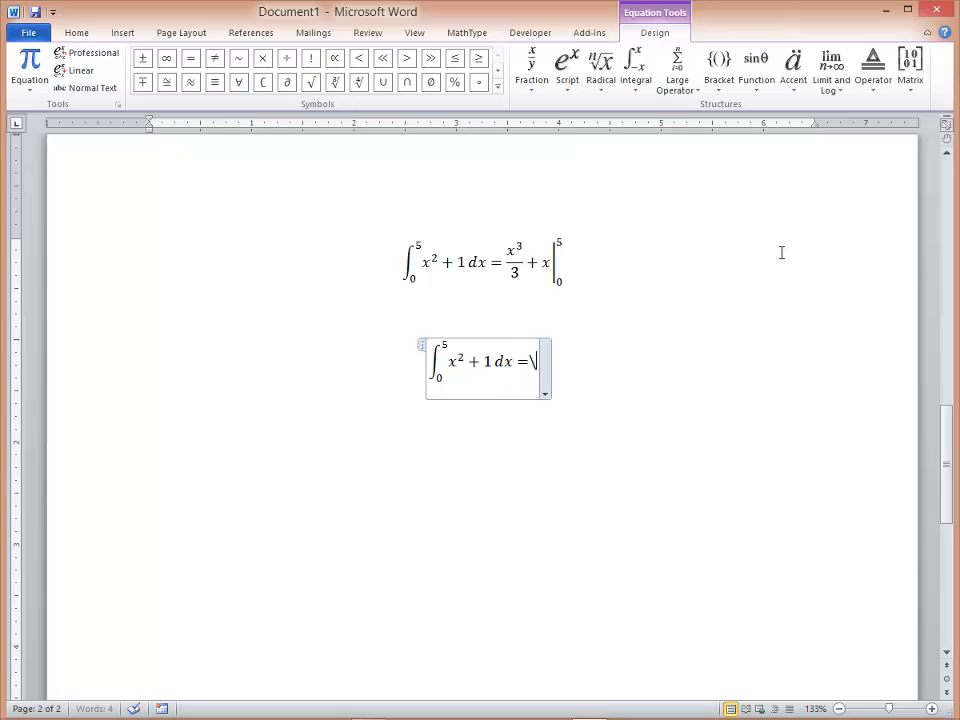
{"action": "type", "text": "left"}
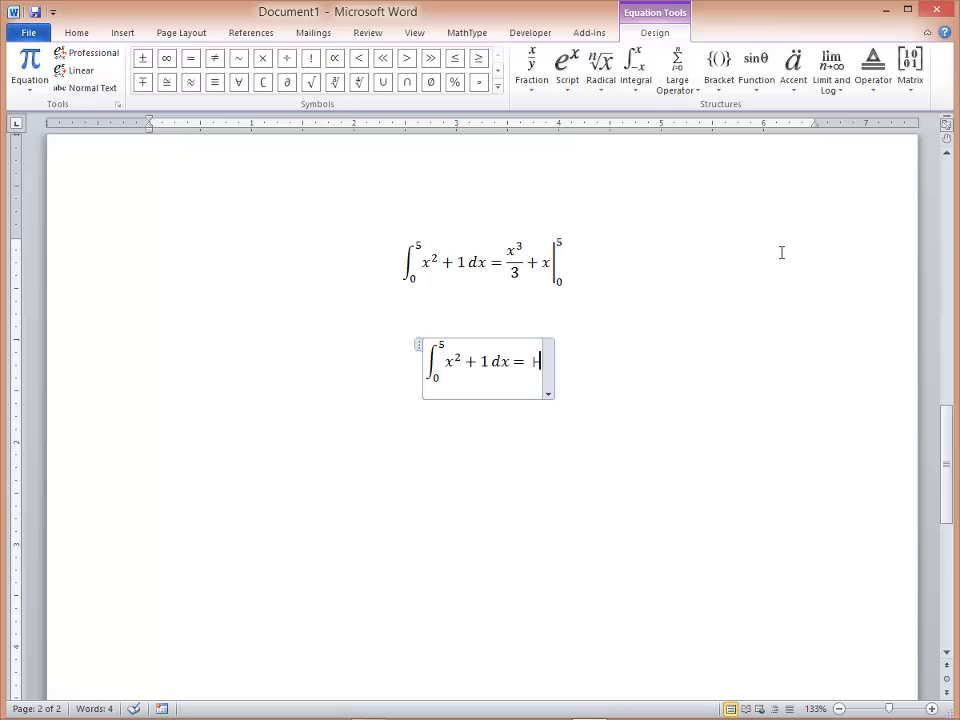
{"action": "type", "text": " x^3"}
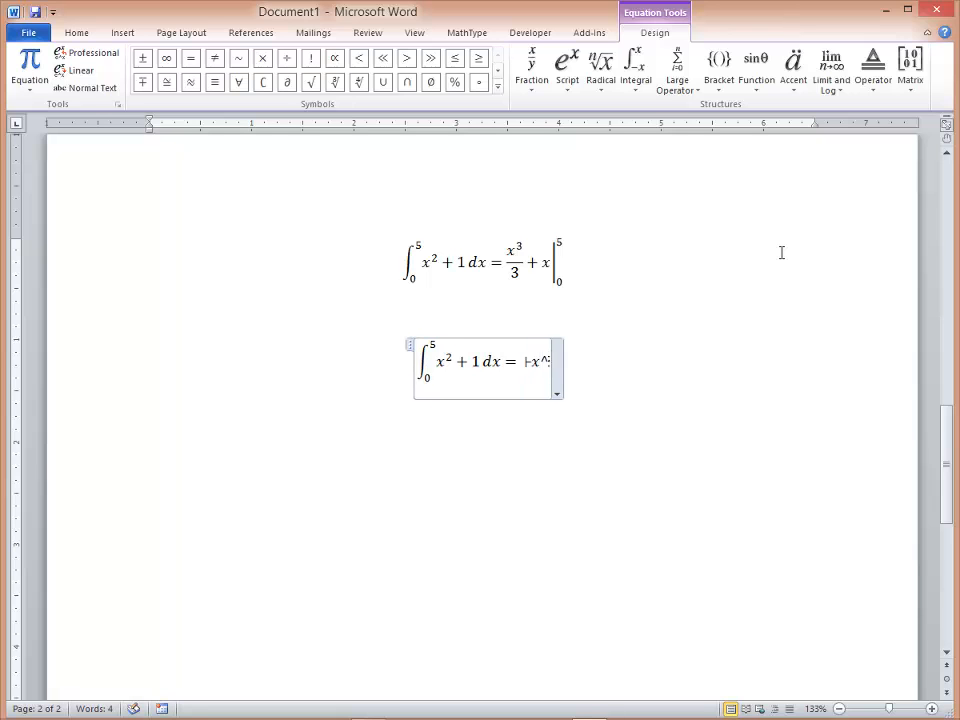
{"action": "type", "text": "/3"}
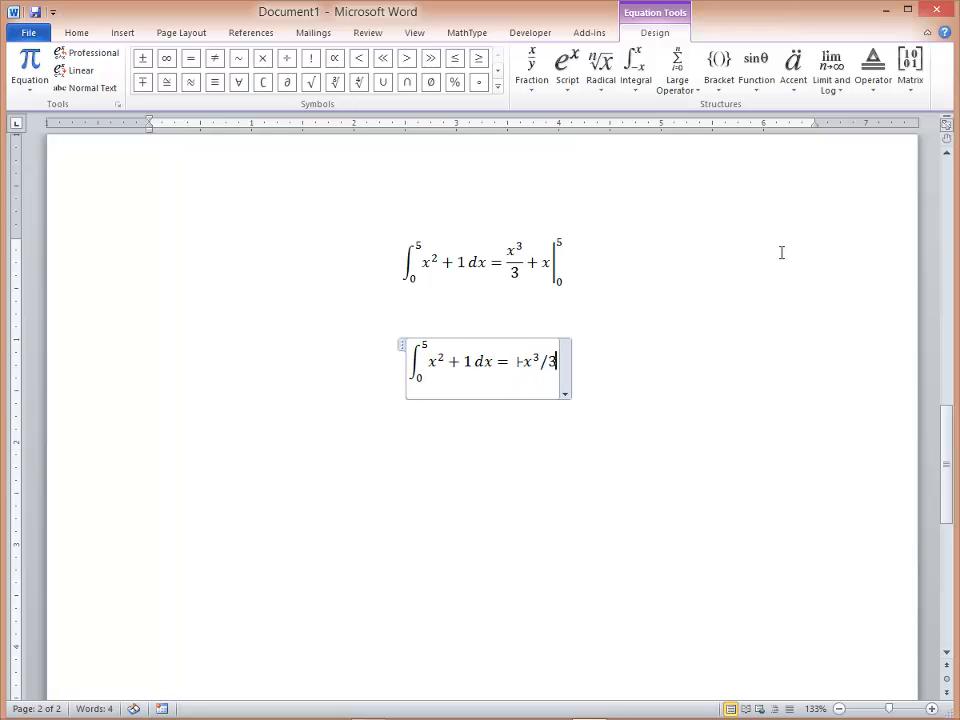
{"action": "type", "text": "+"}
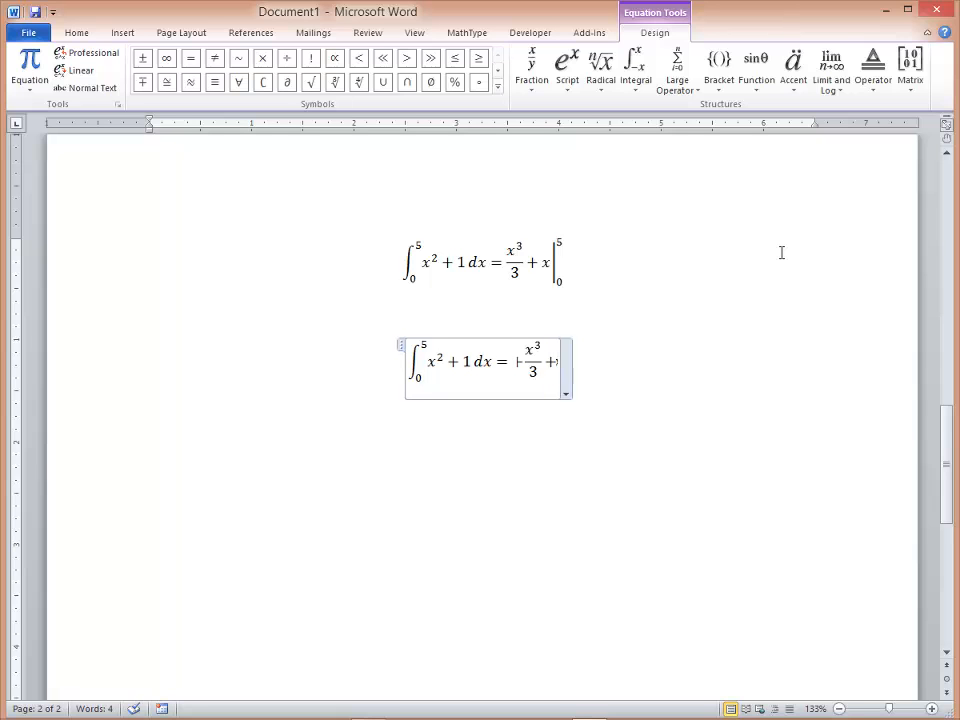
{"action": "type", "text": "x"}
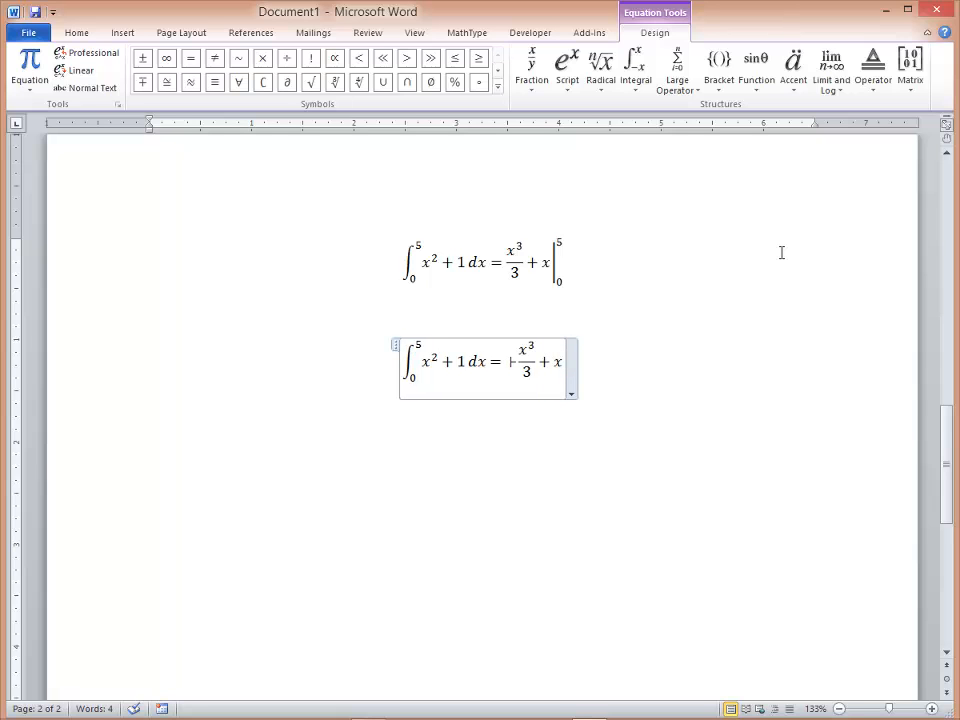
- Close the antiderivative with a full-height evaluation bar that has lower limit 0 and upper limit 5
{"action": "type", "text": "|"}
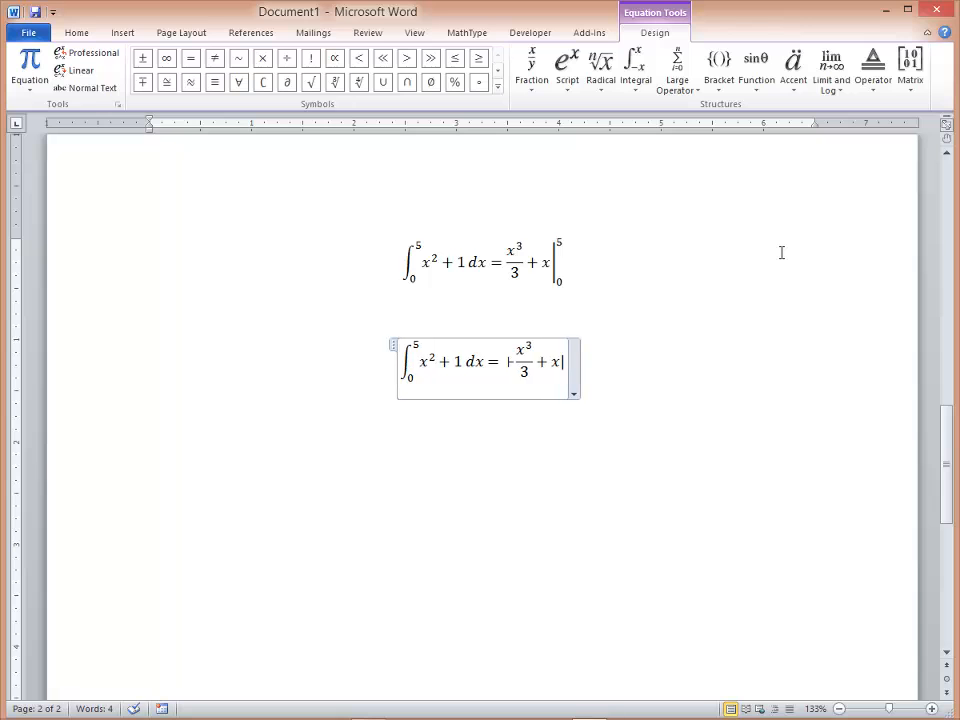
{"action": "type", "text": "_0"}
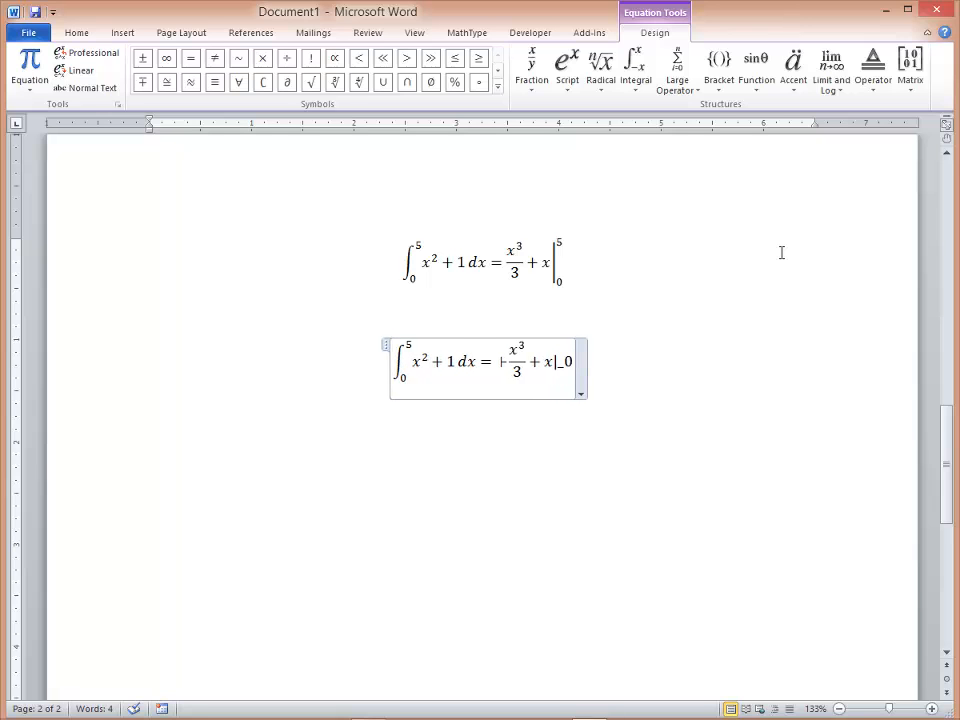
{"action": "type", "text": "^5"}
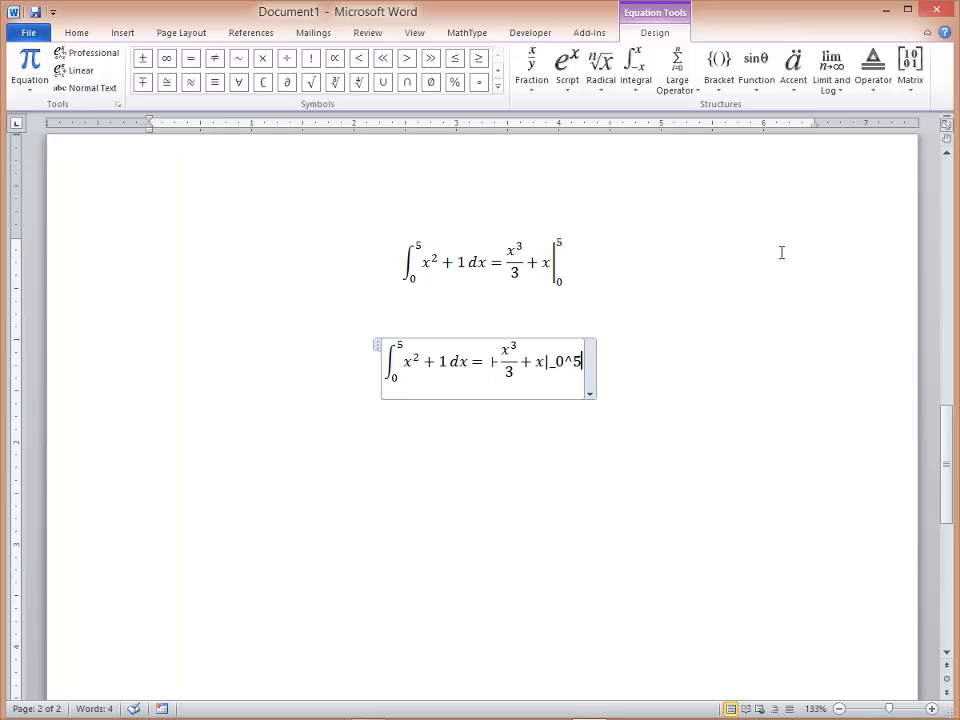
{"action": "key", "text": "space"}
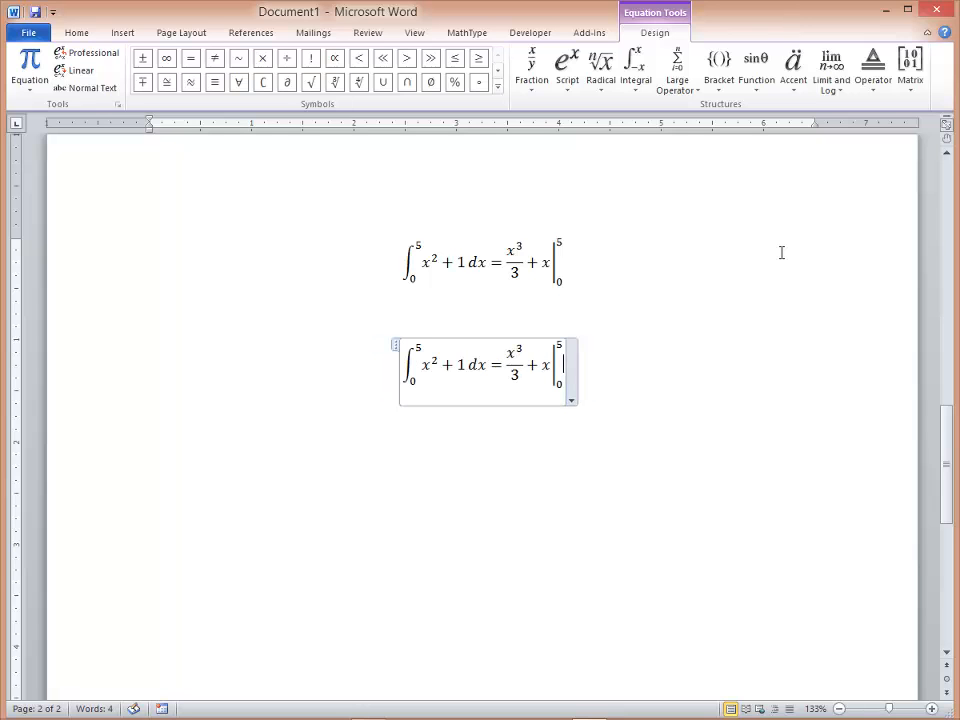